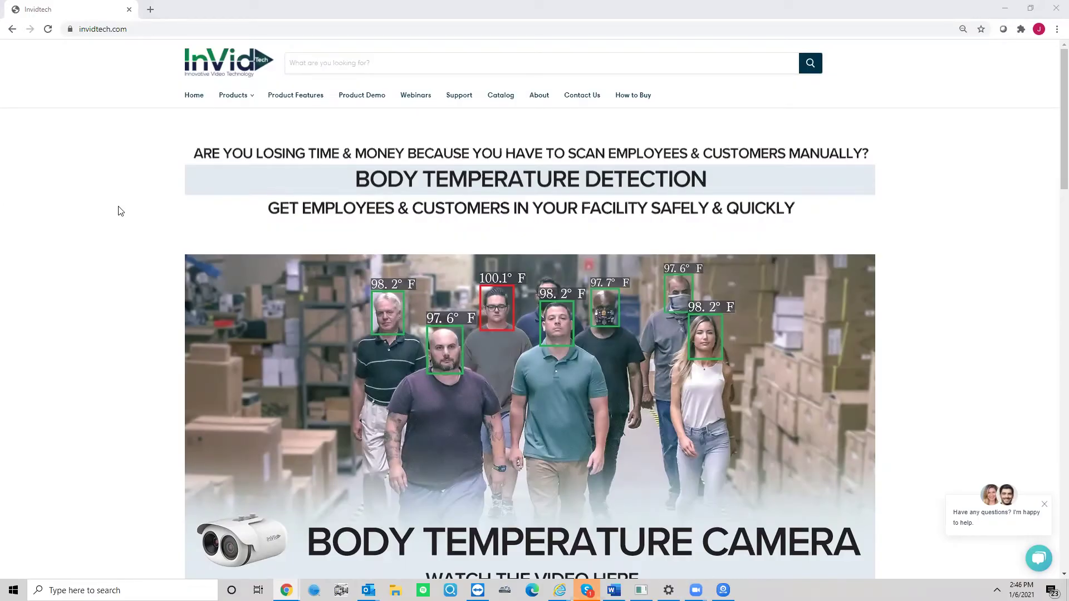
Step: Select part of the invidtech.com address in Chrome's address bar
{"action": "double_click", "coordinate": [138, 30]}
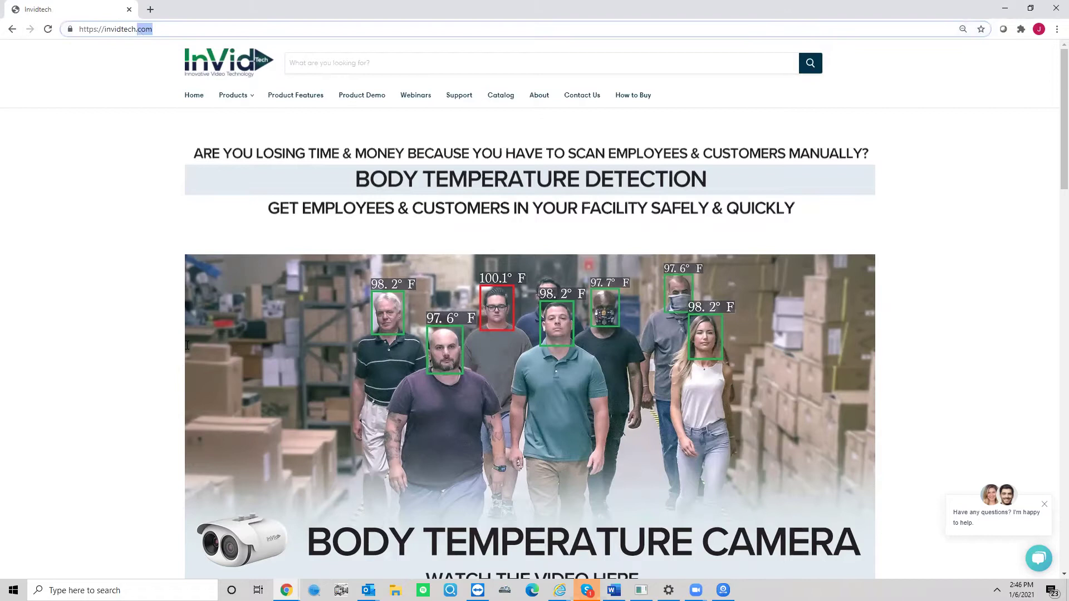
Step: Go from the Support page to the Paramont series page, then to its PC Downloads page
{"action": "left_click", "coordinate": [455, 110]}
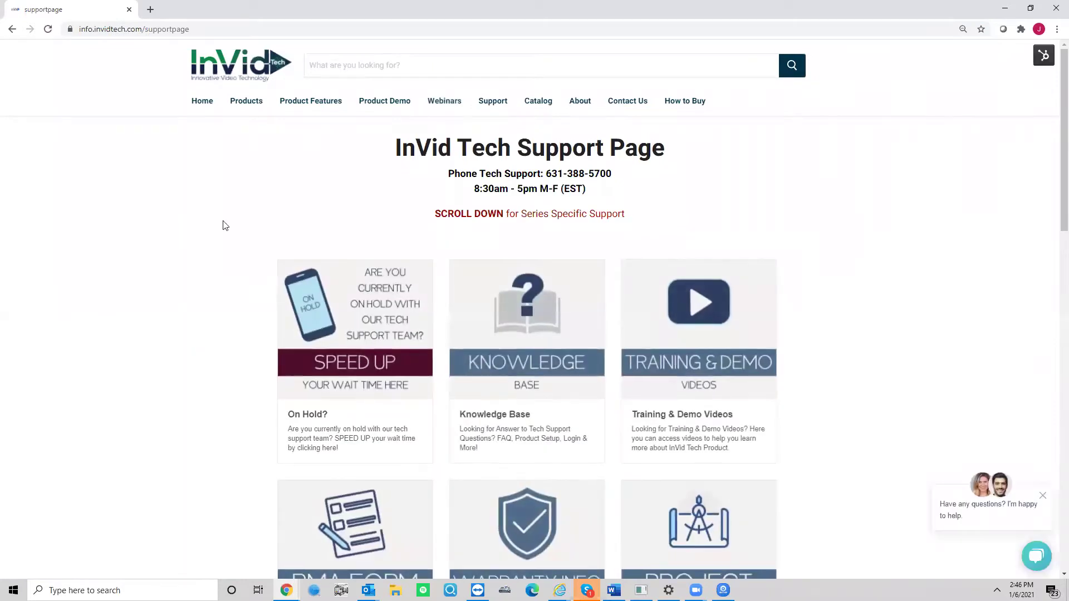
{"action": "scroll", "coordinate": [225, 225], "scroll_direction": "down", "scroll_amount": 7}
{"action": "scroll", "coordinate": [549, 345], "scroll_direction": "down", "scroll_amount": 3}
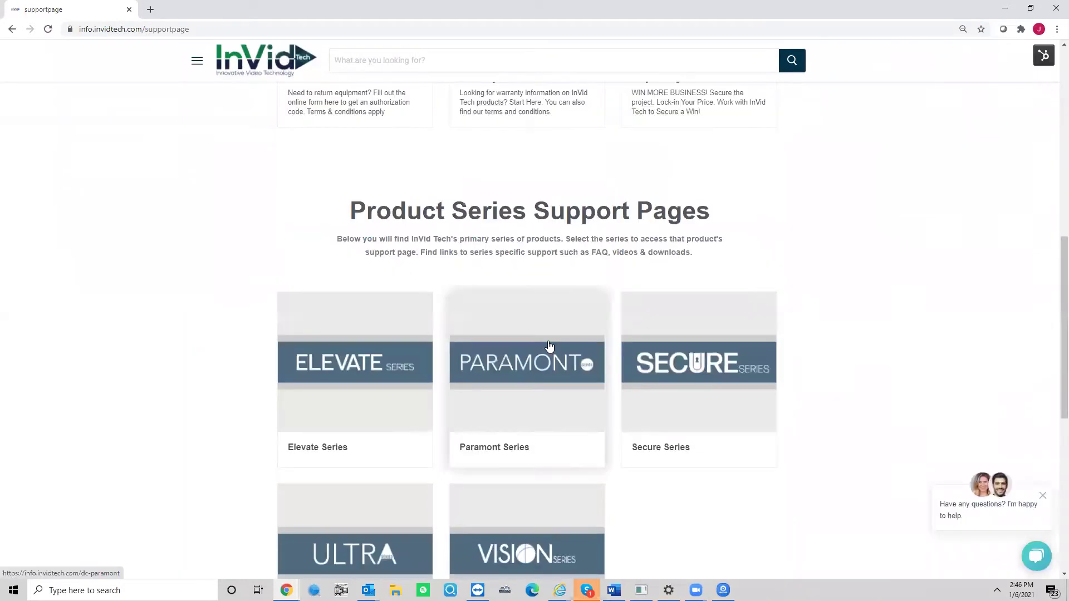
{"action": "left_click", "coordinate": [549, 346]}
{"action": "scroll", "coordinate": [112, 213], "scroll_direction": "down", "scroll_amount": 3}
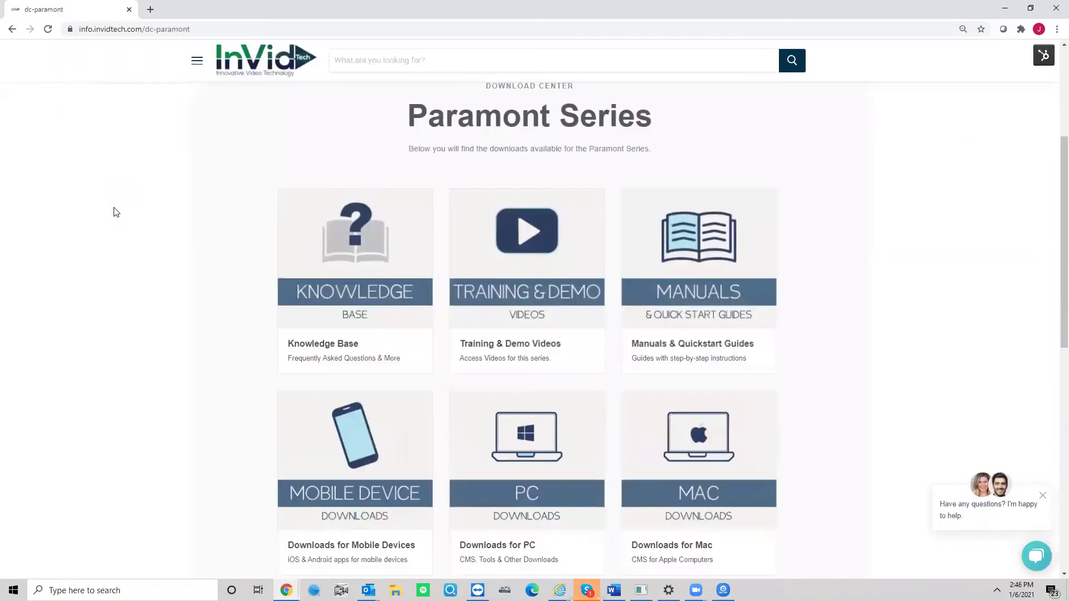
{"action": "scroll", "coordinate": [553, 344], "scroll_direction": "down", "scroll_amount": 1}
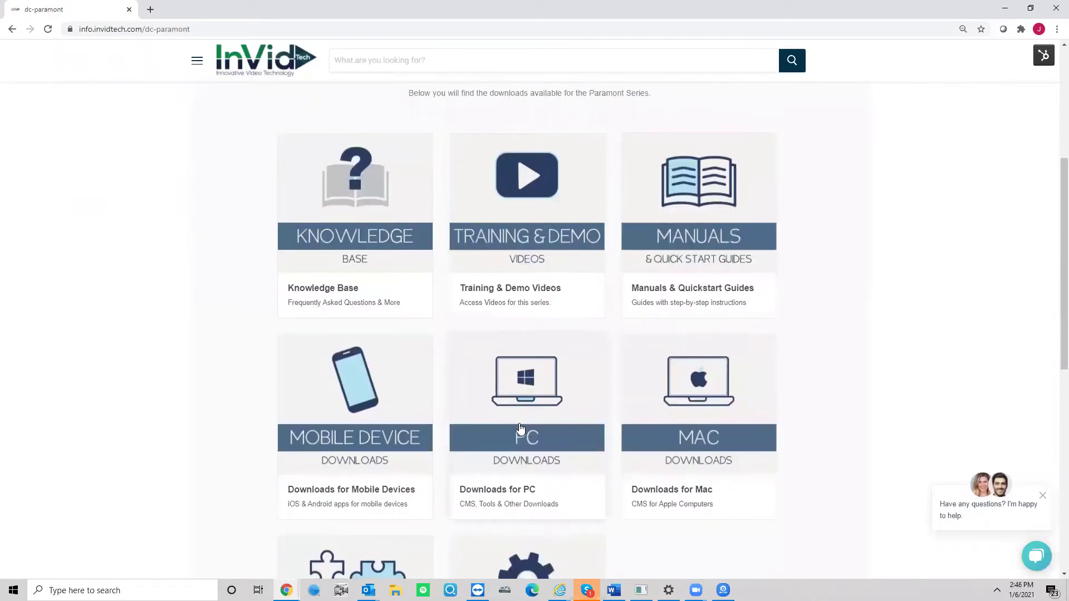
{"action": "left_click", "coordinate": [548, 455]}
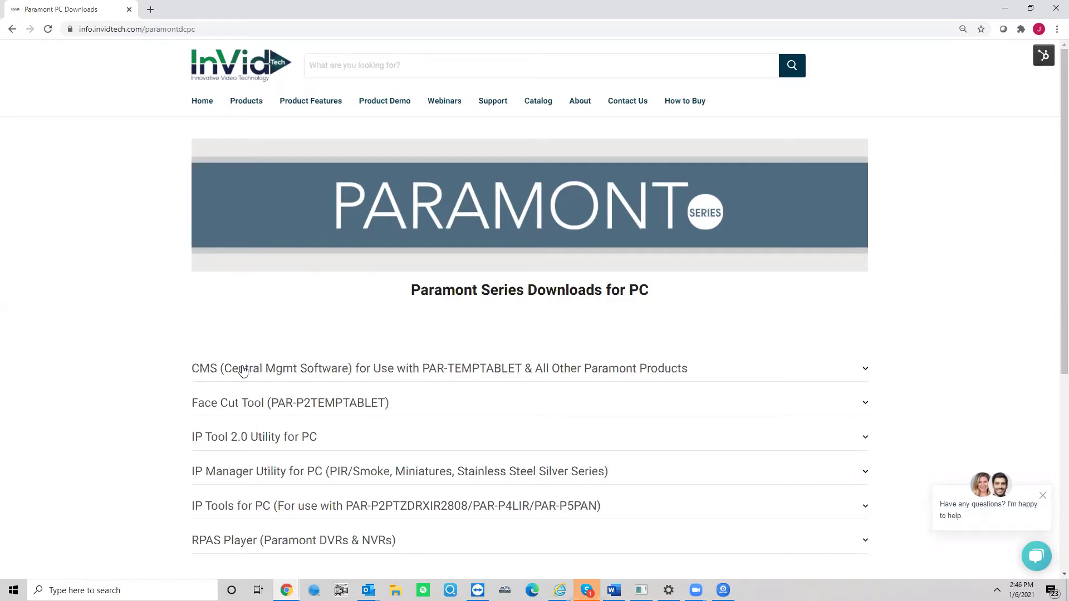
Step: Expand the CMS entry to read version 2.1.2 build 20200828, default login details and download link
{"action": "left_click", "coordinate": [242, 370]}
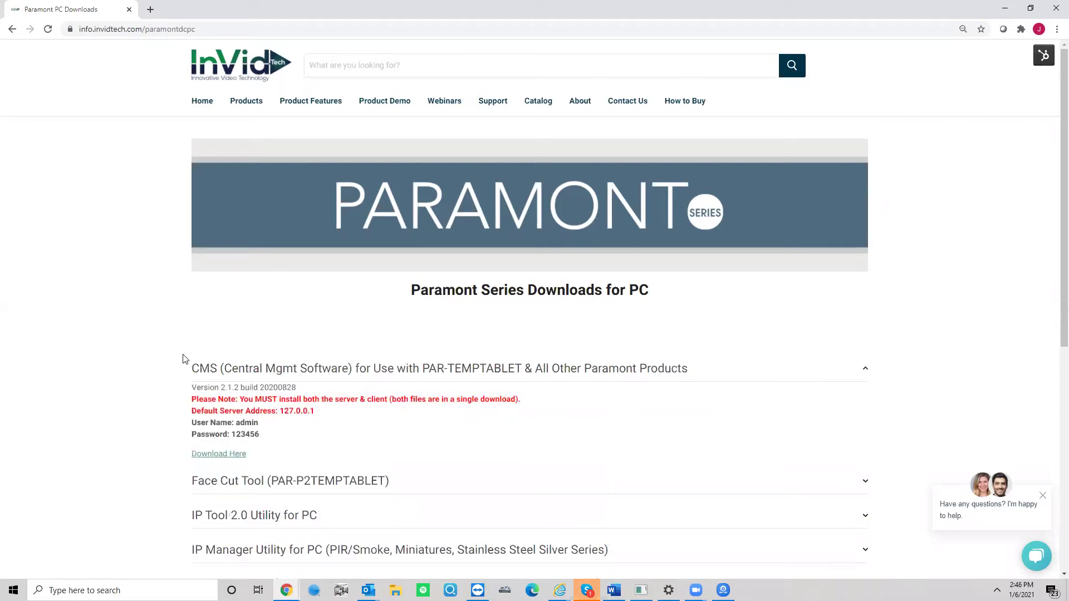
{"action": "left_click_drag", "start_coordinate": [185, 360], "coordinate": [744, 374]}
{"action": "left_click", "coordinate": [744, 374]}
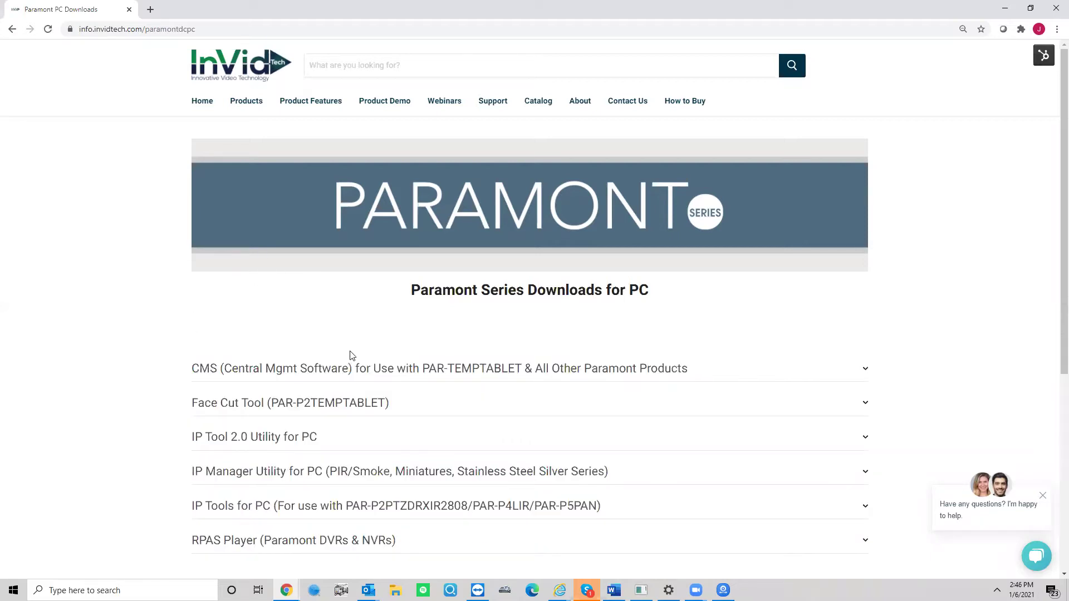
{"action": "left_click", "coordinate": [345, 370]}
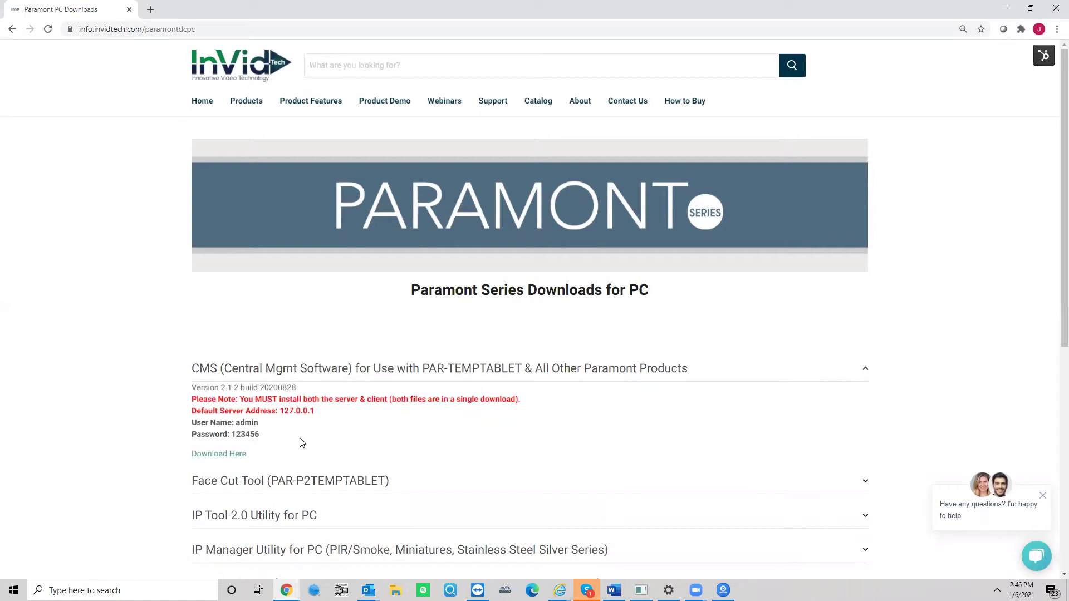
{"action": "left_click_drag", "start_coordinate": [300, 442], "coordinate": [185, 390]}
{"action": "left_click", "coordinate": [186, 391]}
{"action": "mouse_move", "coordinate": [264, 441]}
{"action": "left_mouse_down"}
{"action": "mouse_move", "coordinate": [187, 390]}
{"action": "mouse_move", "coordinate": [282, 441]}
{"action": "mouse_move", "coordinate": [281, 431]}
{"action": "left_mouse_up"}
{"action": "left_click", "coordinate": [186, 392]}
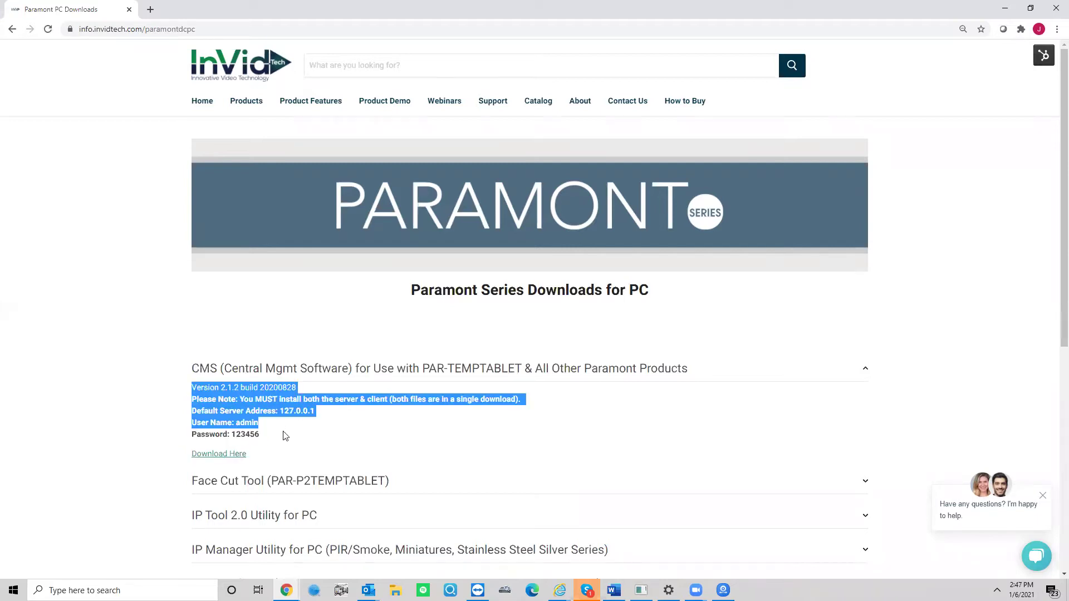
{"action": "left_click", "coordinate": [283, 435]}
{"action": "left_click", "coordinate": [312, 372]}
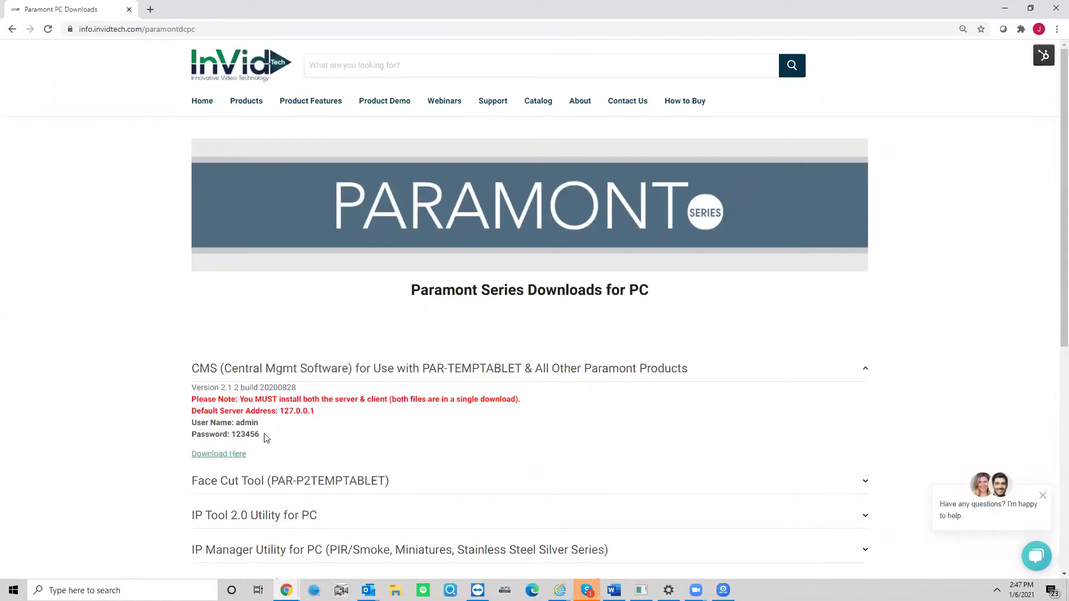
Step: Start downloading the Paramont_v2.1.2.00 zip from the CMS section's Download Here link
{"action": "left_click", "coordinate": [221, 455]}
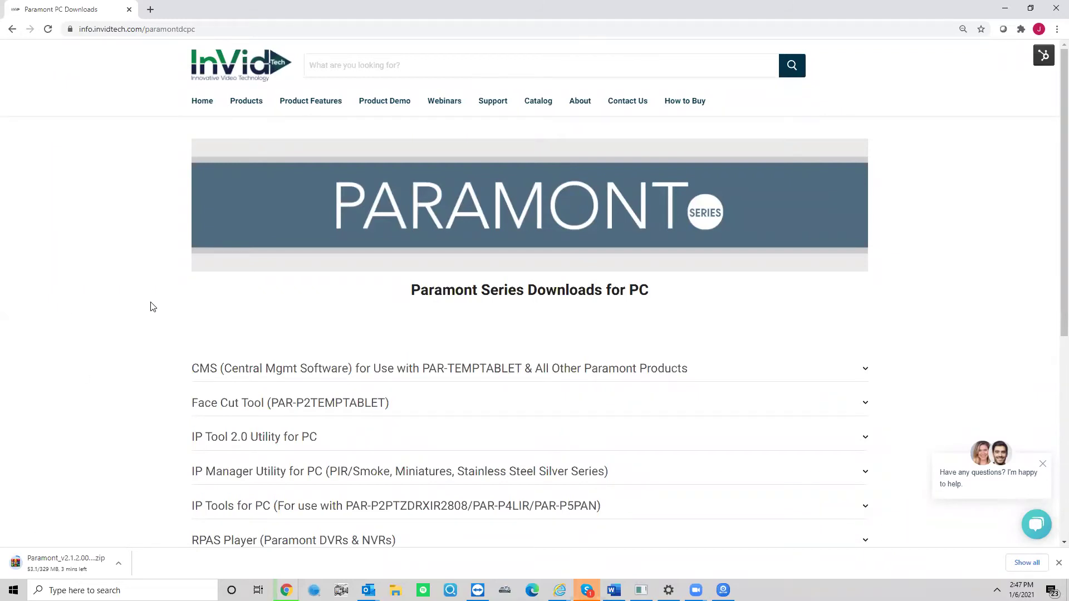
{"action": "right_click", "coordinate": [74, 560]}
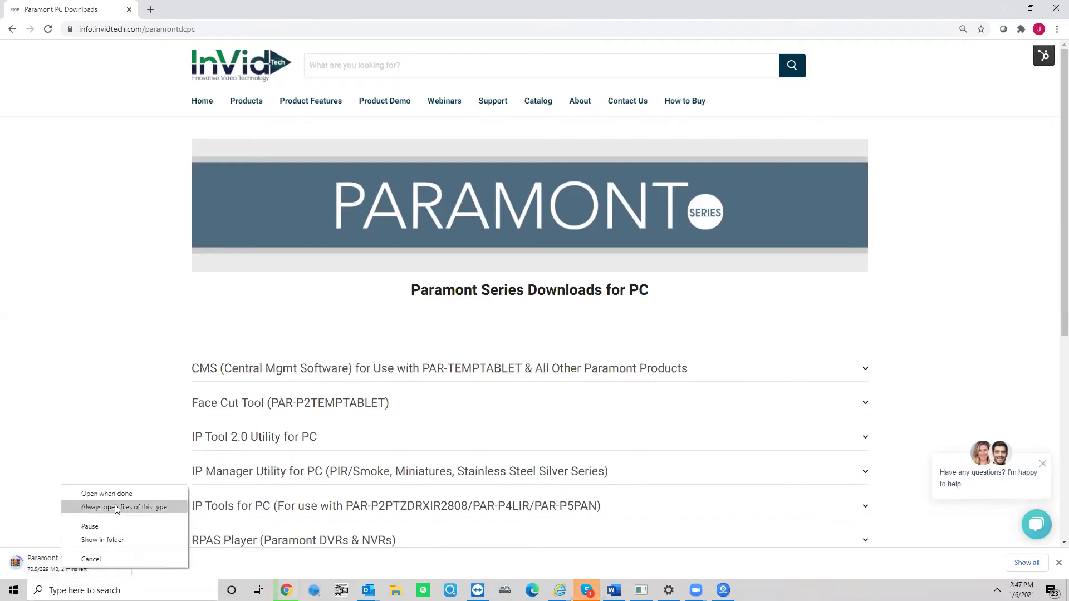
{"action": "left_click", "coordinate": [106, 539]}
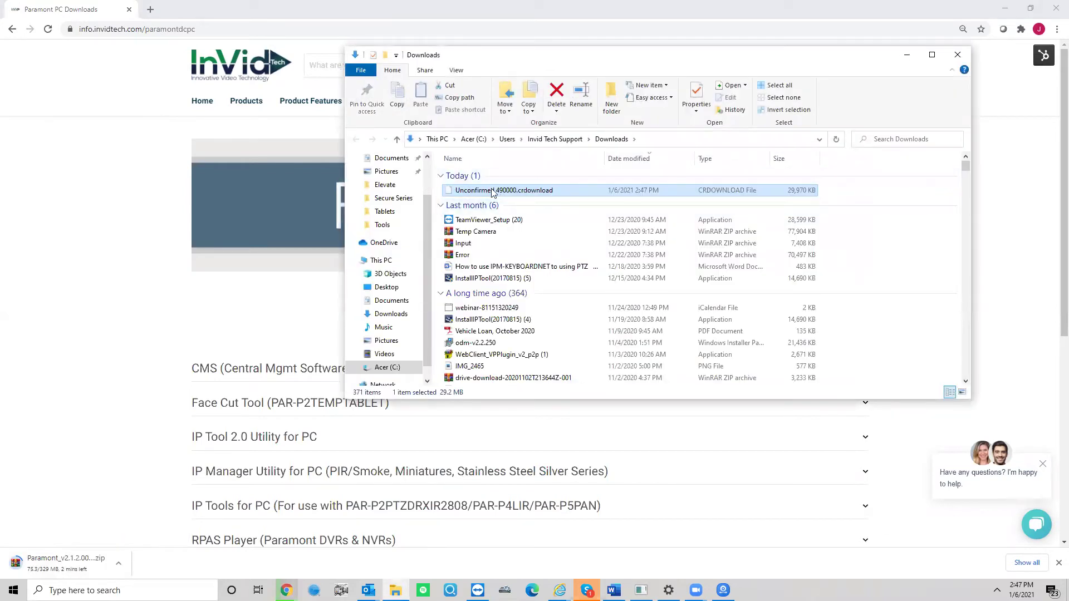
{"action": "right_click", "coordinate": [492, 192]}
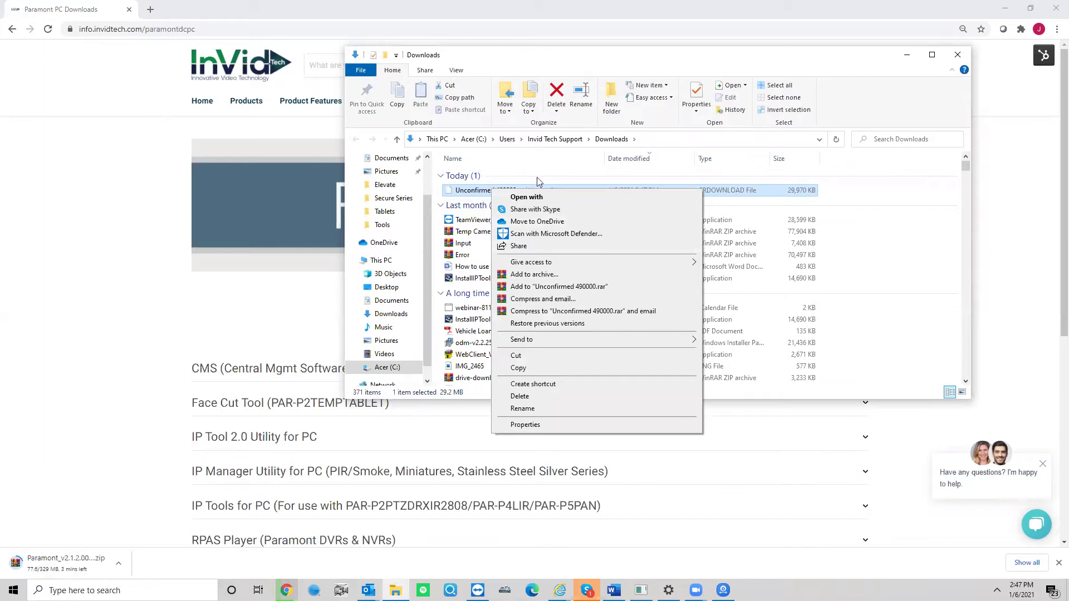
{"action": "left_click", "coordinate": [585, 44]}
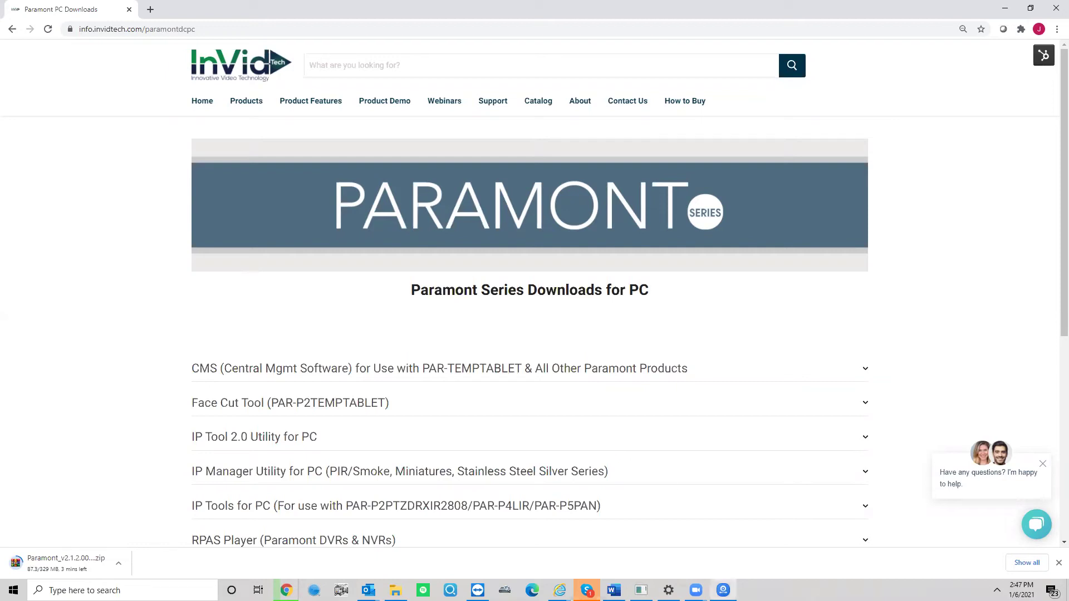
Step: Close the running Paramont CMS window from the taskbar and confirm exiting
{"action": "left_click_drag", "start_coordinate": [723, 590], "coordinate": [741, 575]}
{"action": "left_click", "coordinate": [740, 574]}
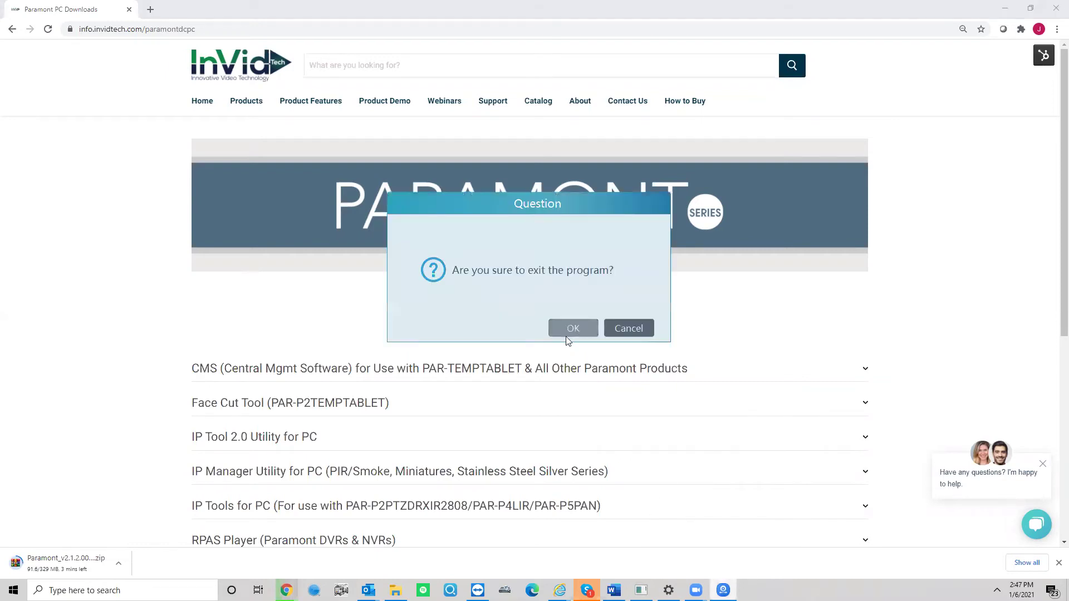
{"action": "left_click", "coordinate": [567, 332]}
Step: Search 'par' in Windows search and launch Paramont CMS AI TSS
{"action": "left_click", "coordinate": [134, 590]}
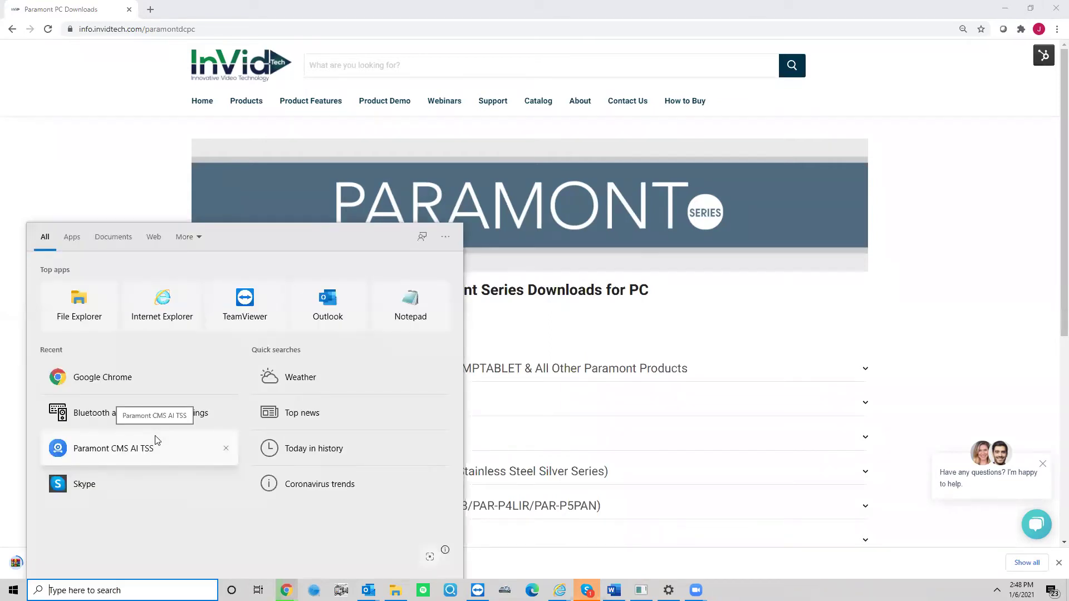
{"action": "type", "text": "para"}
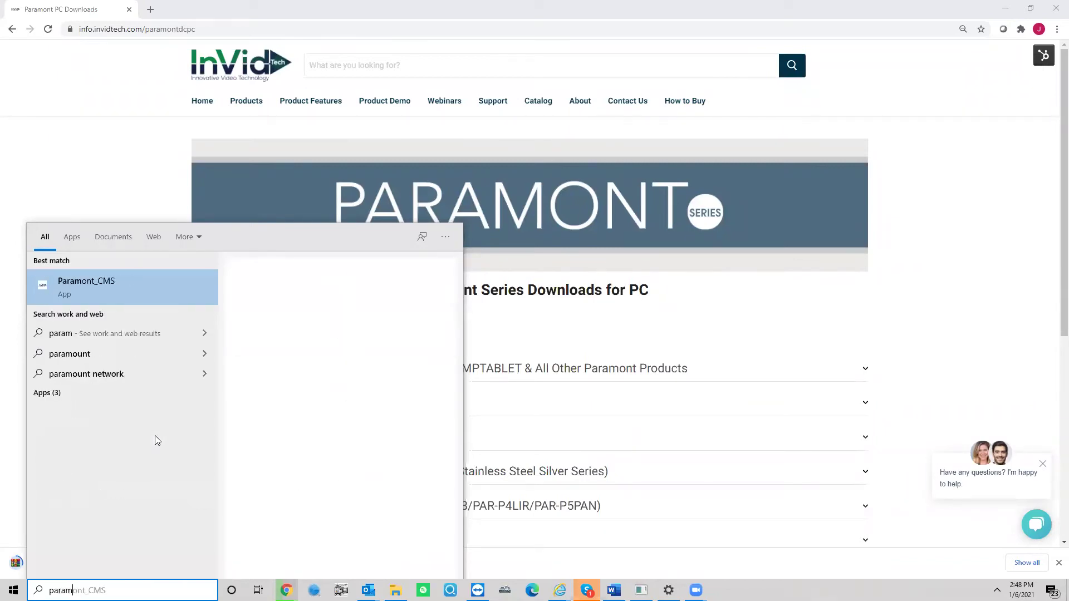
{"action": "key", "text": "BackSpace"}
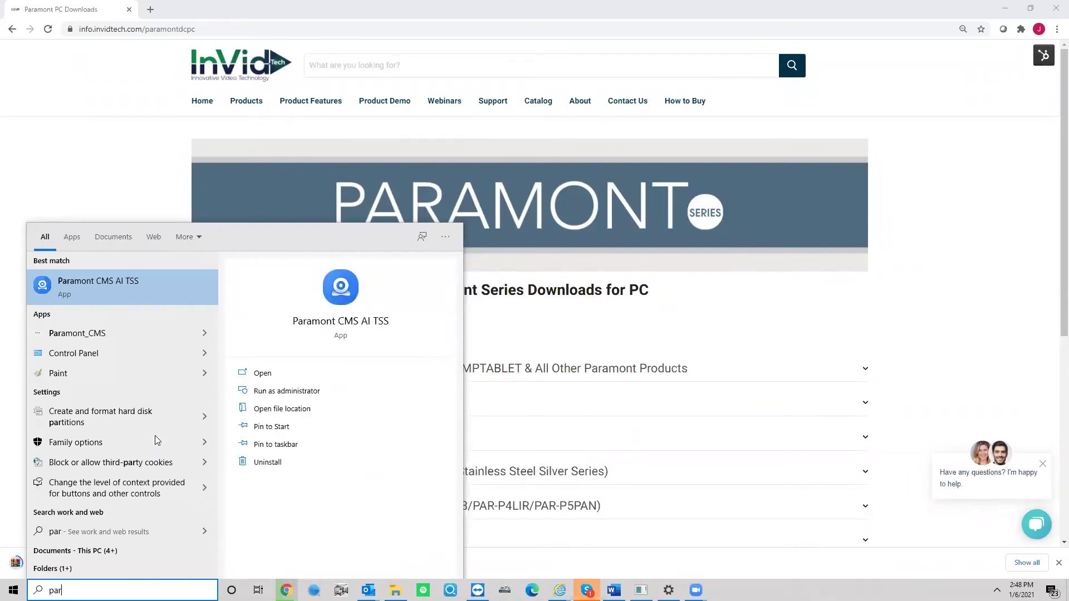
{"action": "left_click", "coordinate": [74, 284]}
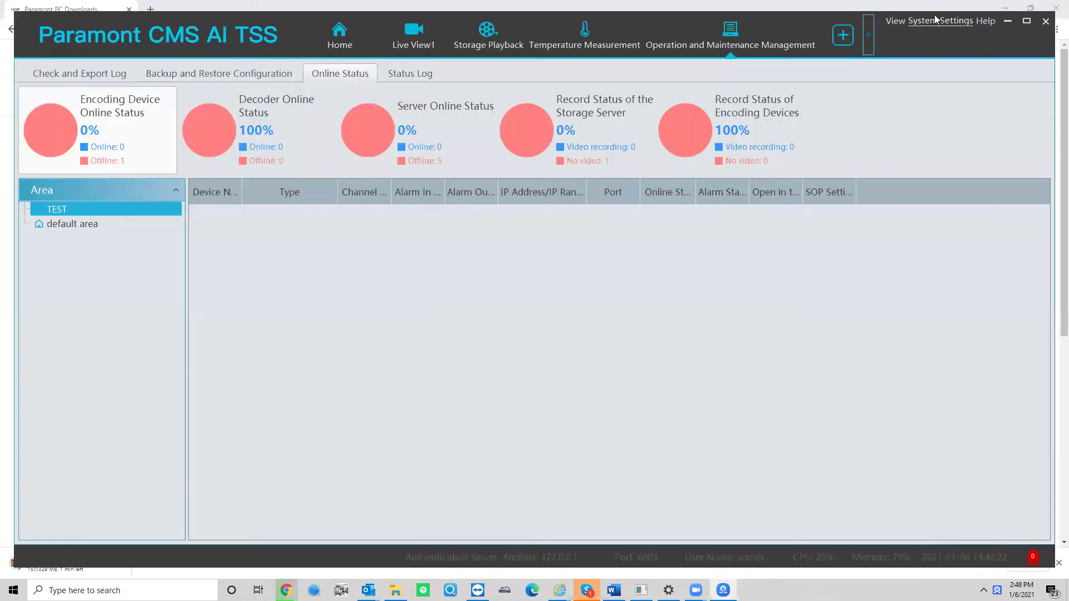
Step: Choose Switch User under System Settings and confirm it to reach the login dialog
{"action": "left_click", "coordinate": [935, 21]}
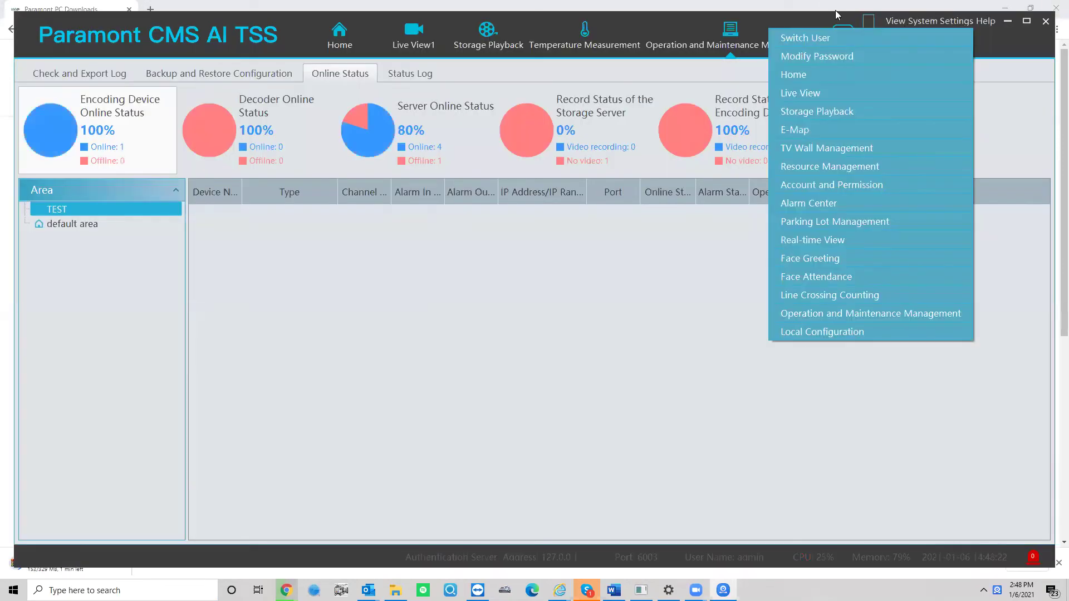
{"action": "left_click", "coordinate": [895, 21]}
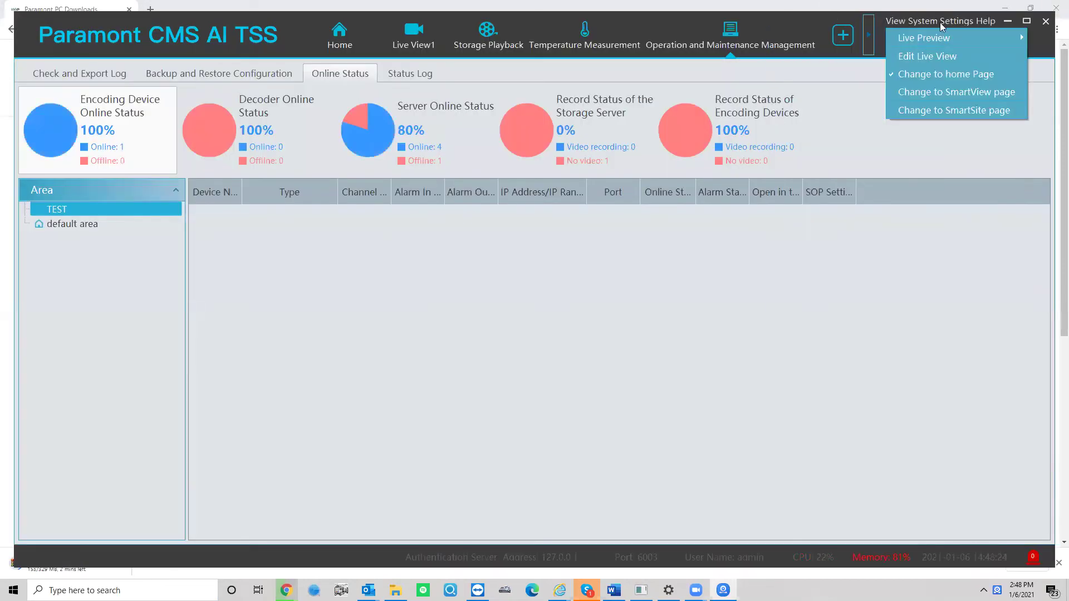
{"action": "left_click", "coordinate": [967, 22]}
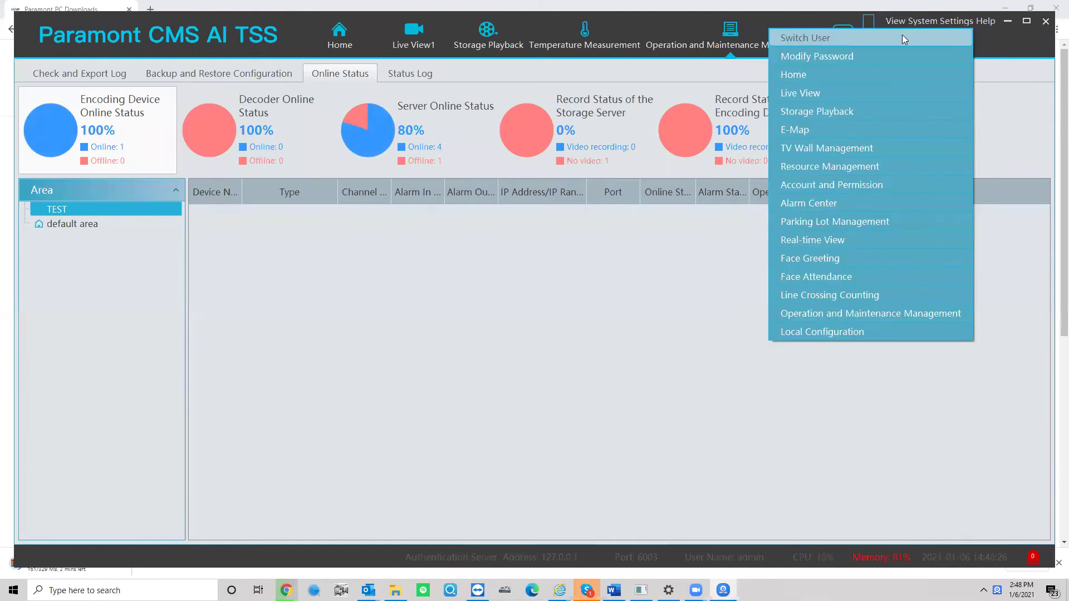
{"action": "left_click", "coordinate": [901, 35]}
{"action": "left_click", "coordinate": [559, 333]}
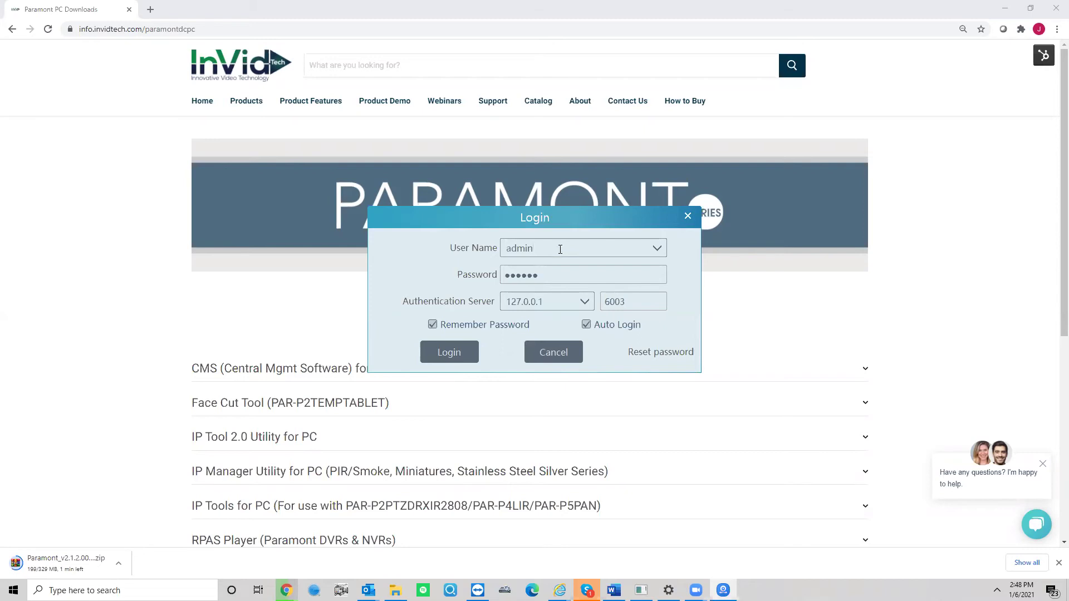
Step: Keep user admin and re-enter authentication server 127.0.0.1 with port 6003
{"action": "double_click", "coordinate": [527, 240]}
{"action": "double_click", "coordinate": [565, 276]}
{"action": "left_click", "coordinate": [545, 302]}
{"action": "double_click", "coordinate": [555, 301]}
{"action": "key", "text": "BackSpace"}
{"action": "type", "text": "127"}
{"action": "double_click", "coordinate": [625, 302]}
{"action": "key", "text": "End"}
Step: Log in as admin and switch to the Home page of module tiles
{"action": "left_click", "coordinate": [453, 358]}
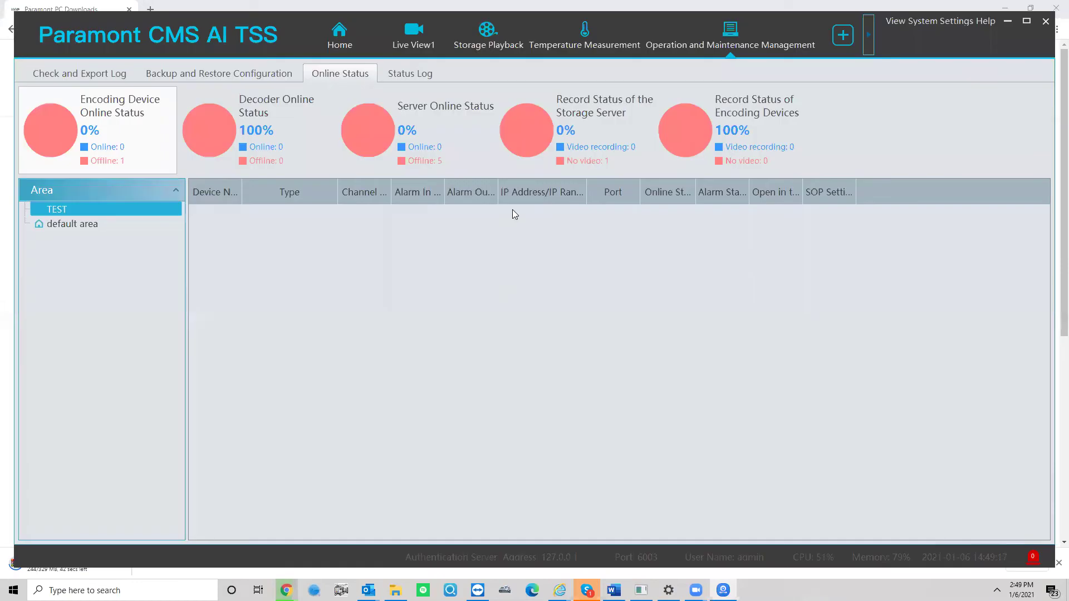
{"action": "left_click", "coordinate": [331, 43]}
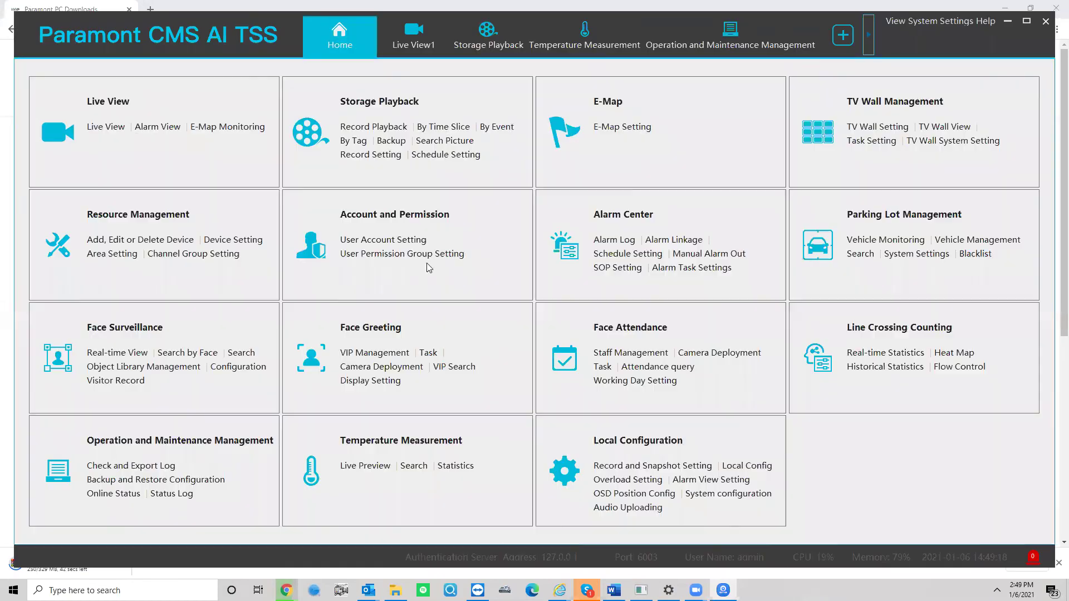